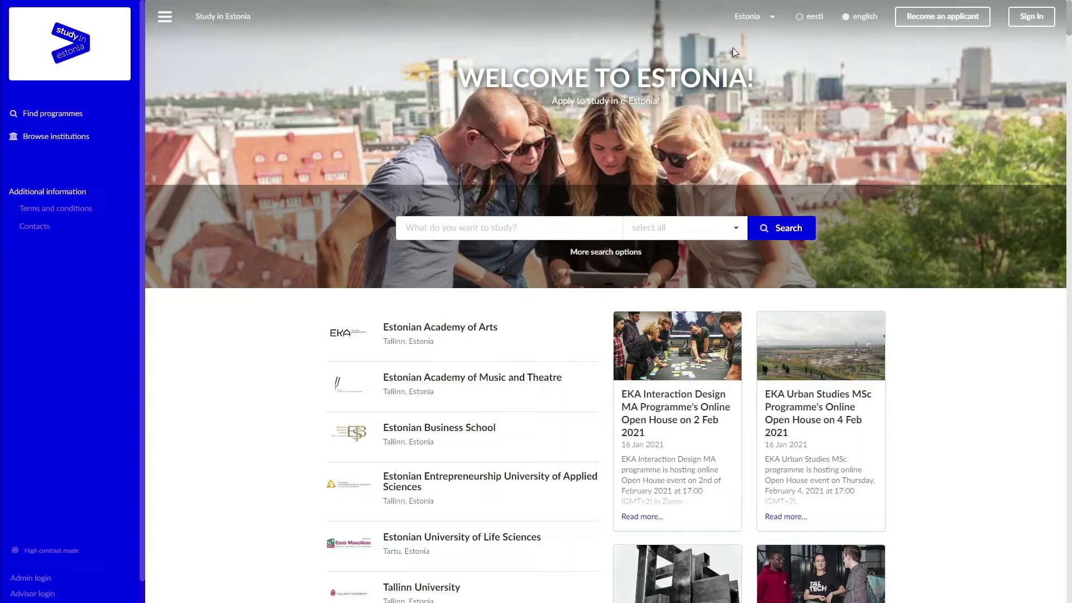
- Choose United States as citizenship by searching 'unit' in the country list
click(758, 17)
click(540, 281)
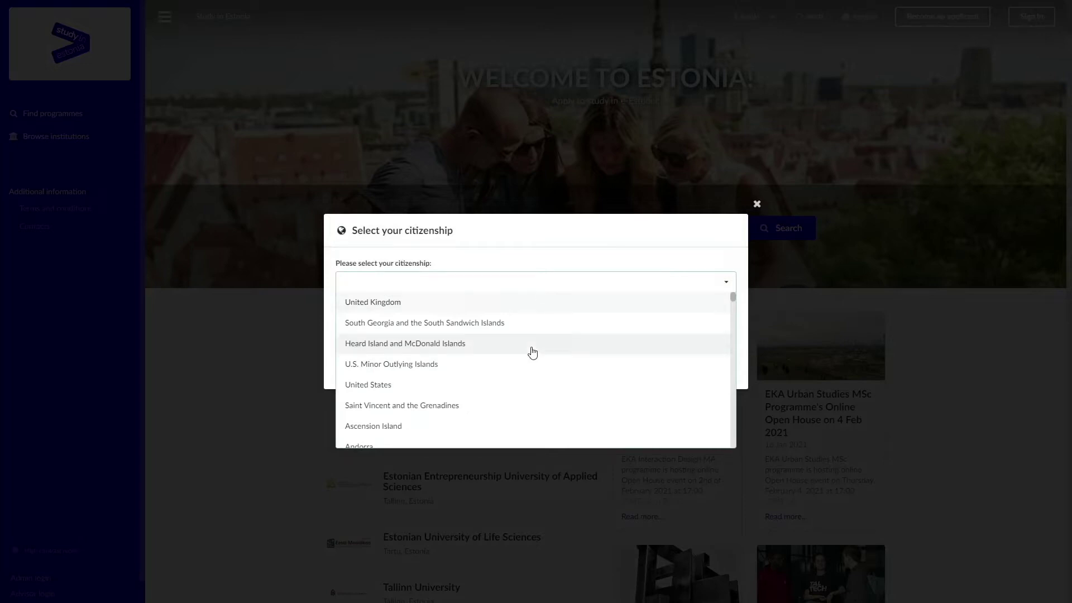
text(uni)
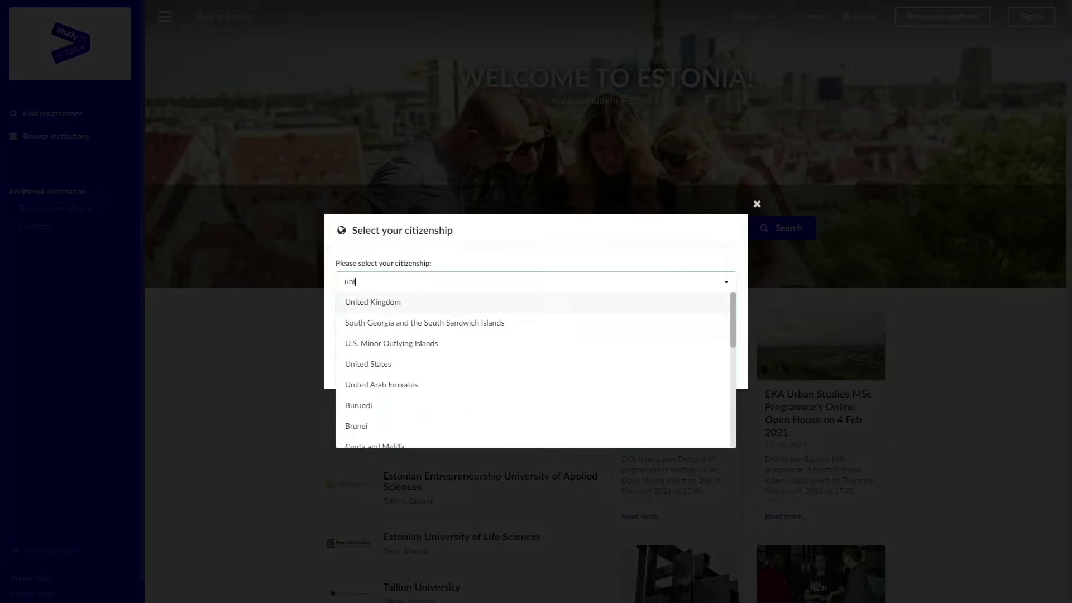
text(t)
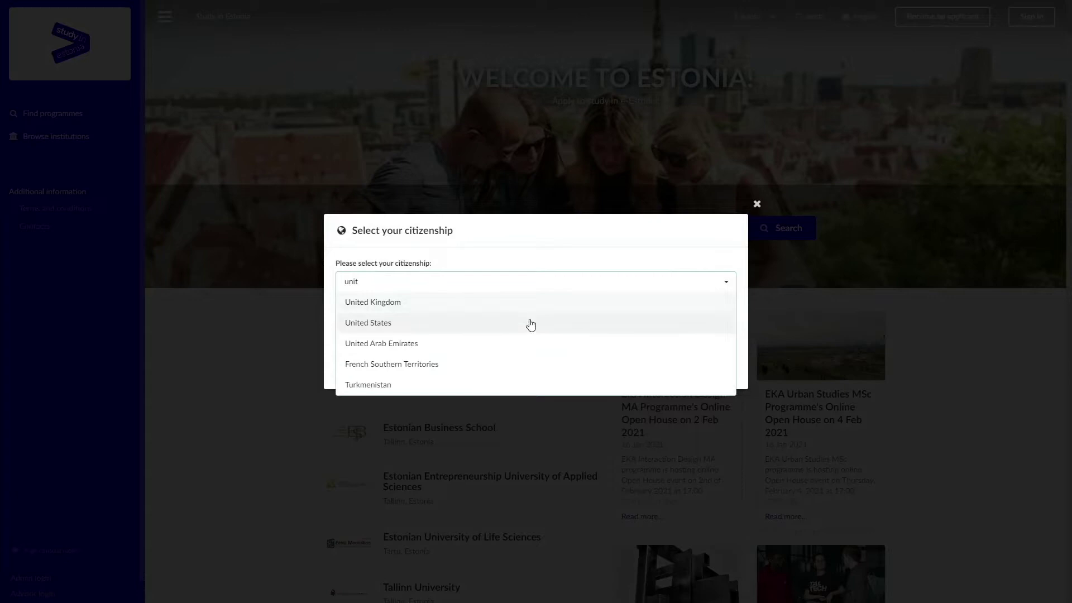
click(529, 322)
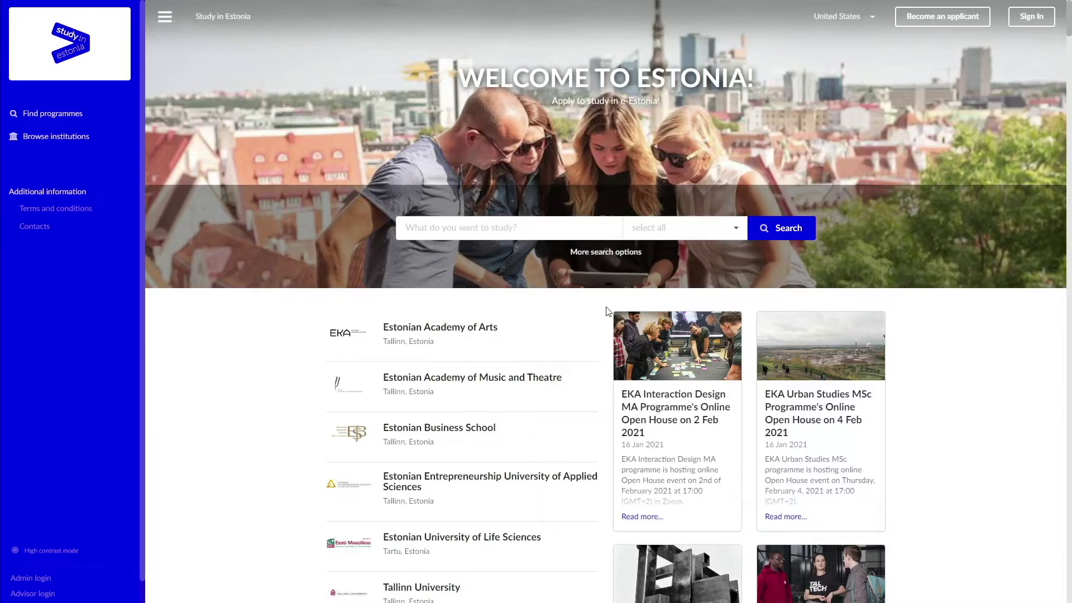
- Scroll down the home page's institution list and open Tallinn University's page
scroll(607, 315, down, 2)
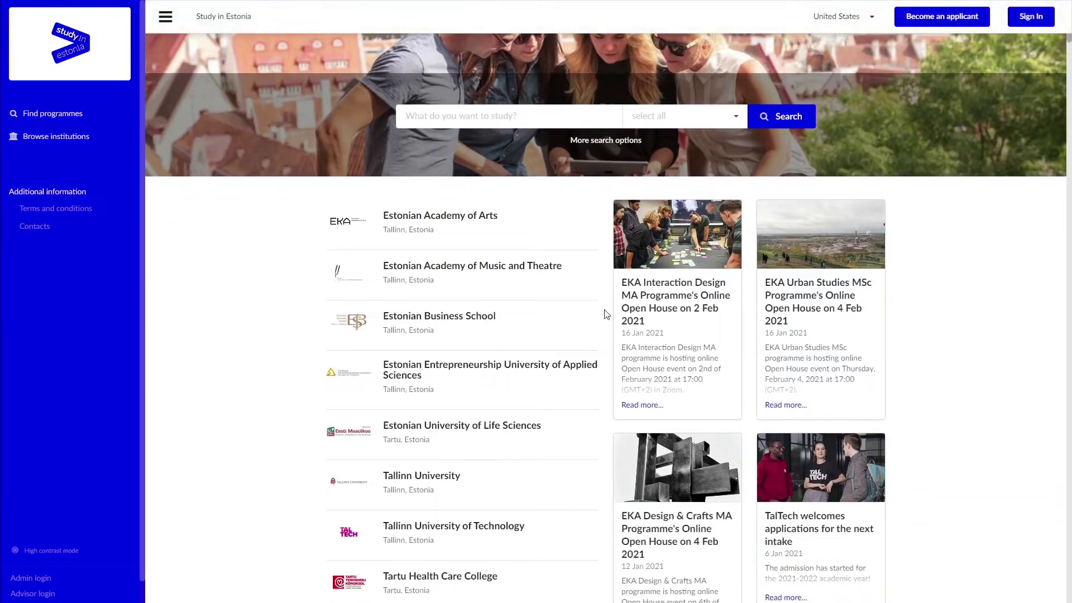
scroll(607, 314, down, 2)
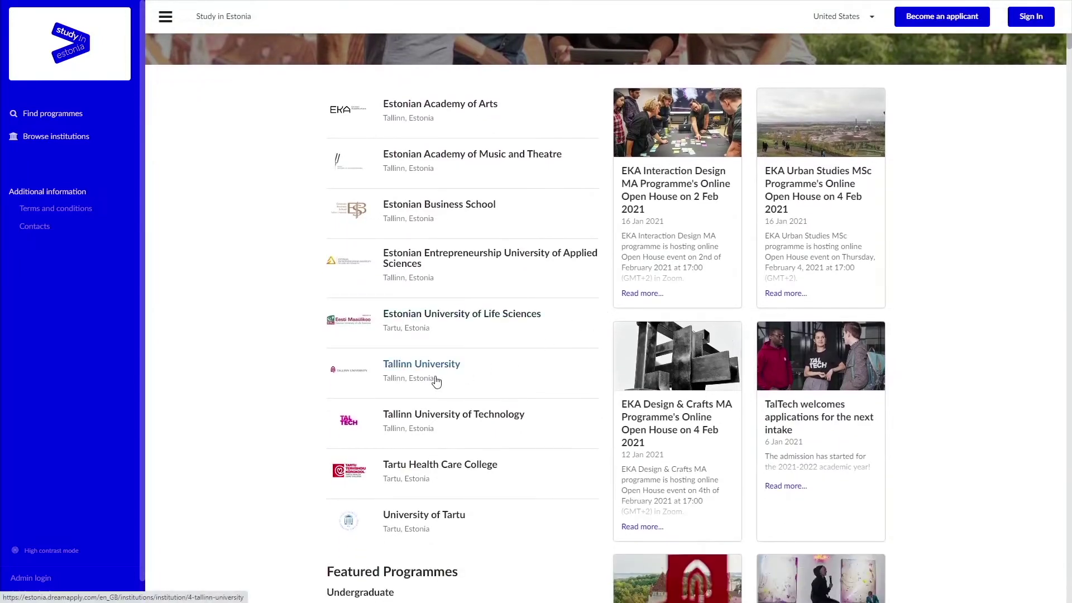
click(436, 382)
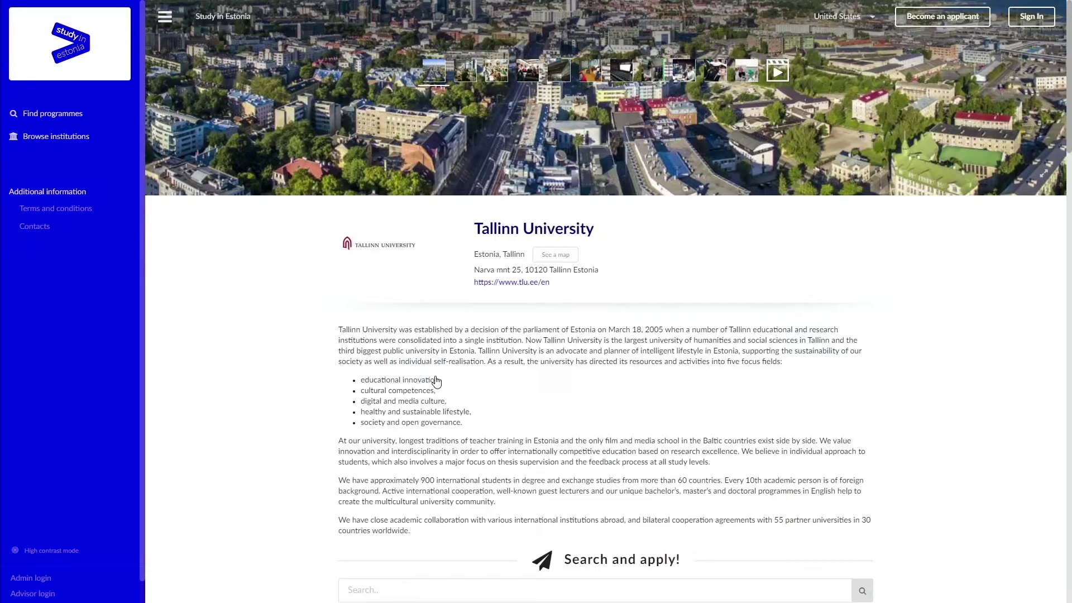
- Scroll through Tallinn University's undergraduate, postgraduate, doctoral programmes and department listings
scroll(437, 381, down, 8)
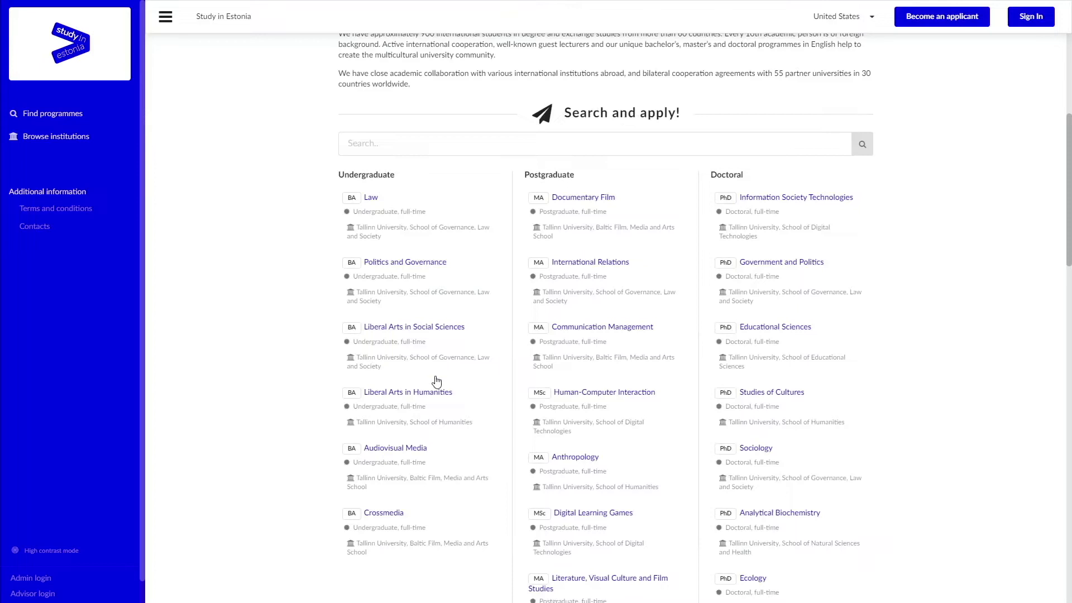
scroll(437, 381, down, 5)
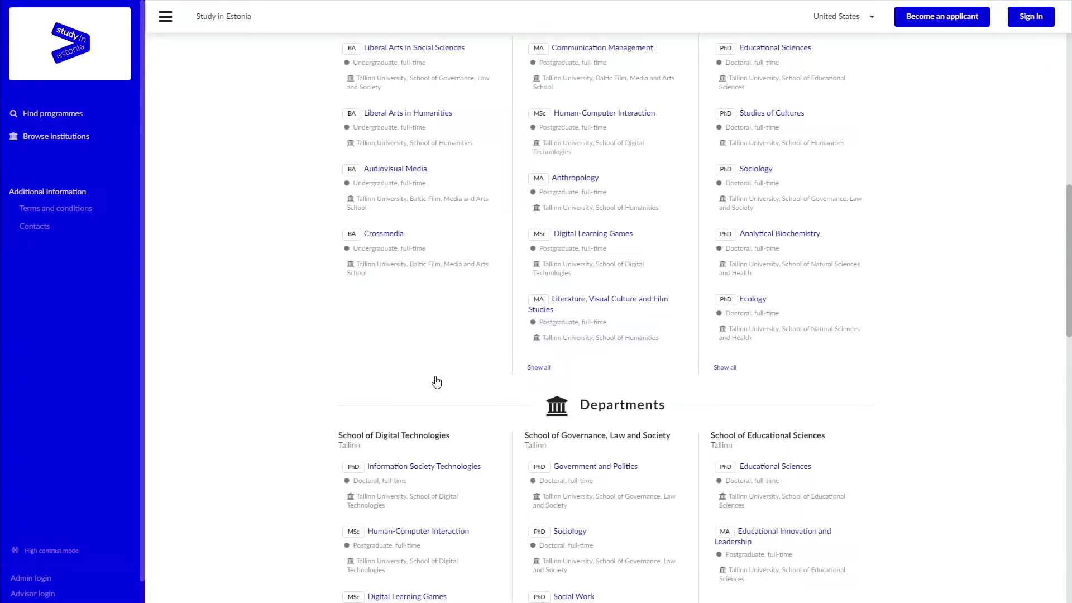
scroll(437, 381, down, 4)
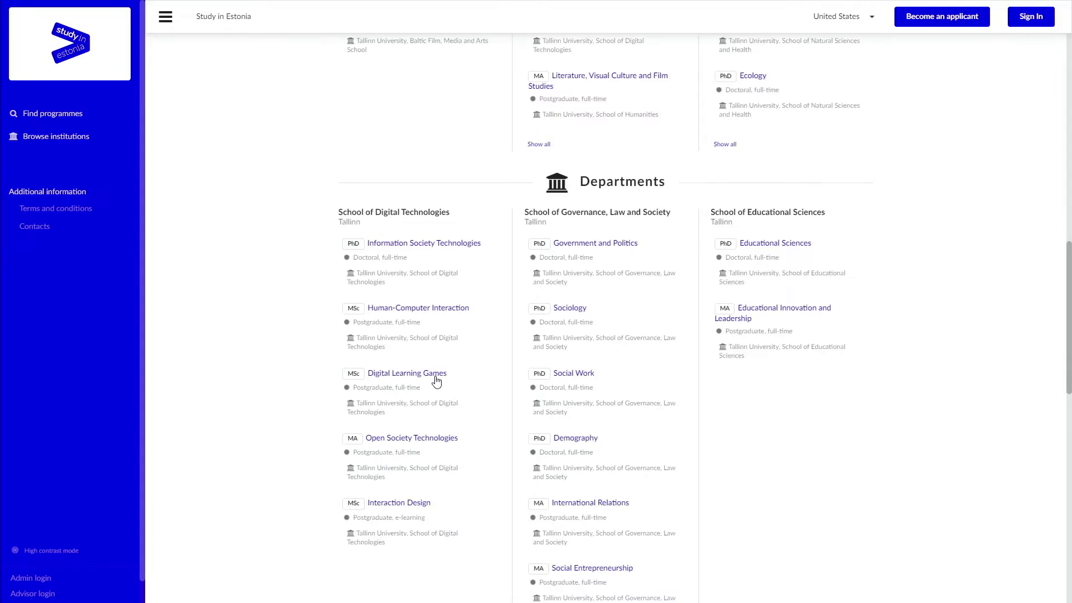
scroll(436, 381, down, 1)
scroll(438, 378, down, 1)
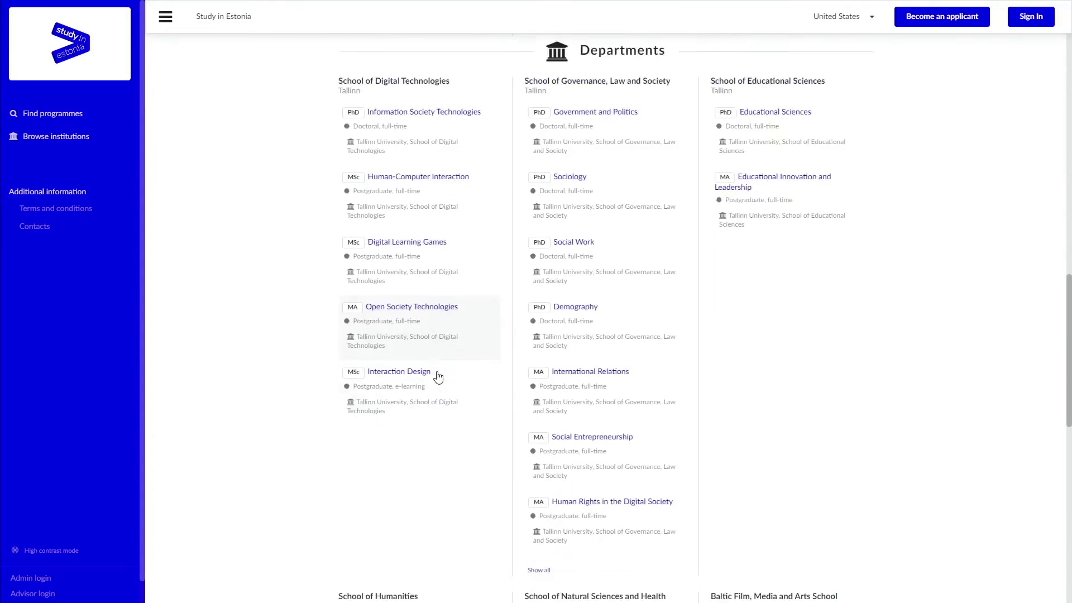
scroll(438, 377, down, 2)
scroll(438, 377, up, 8)
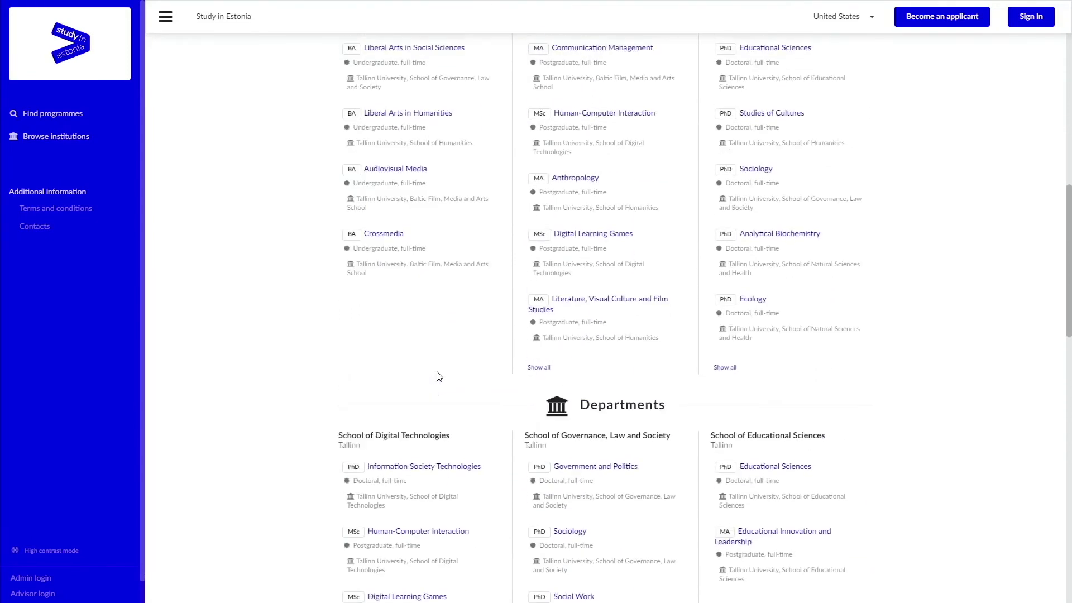
scroll(438, 375, up, 7)
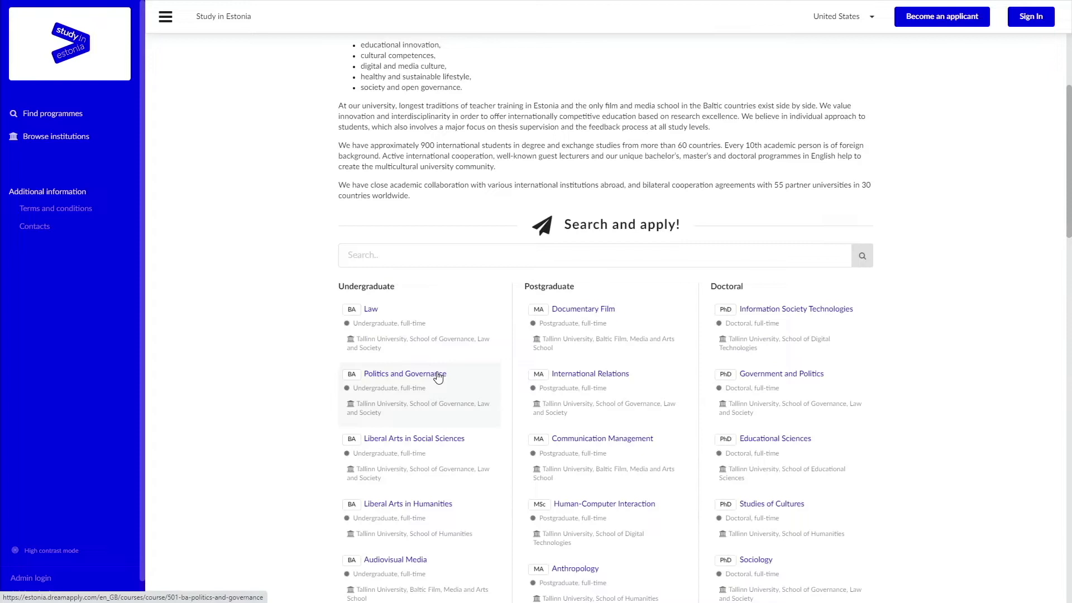
- Open the BA Law programme page and read its entry qualification and language requirements
click(370, 309)
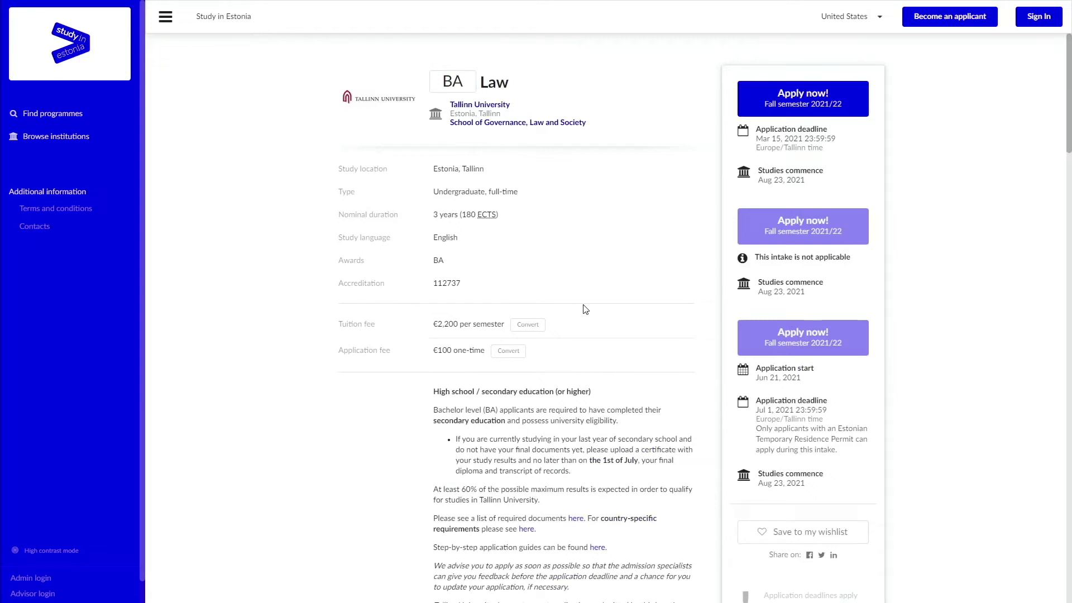
scroll(583, 309, down, 10)
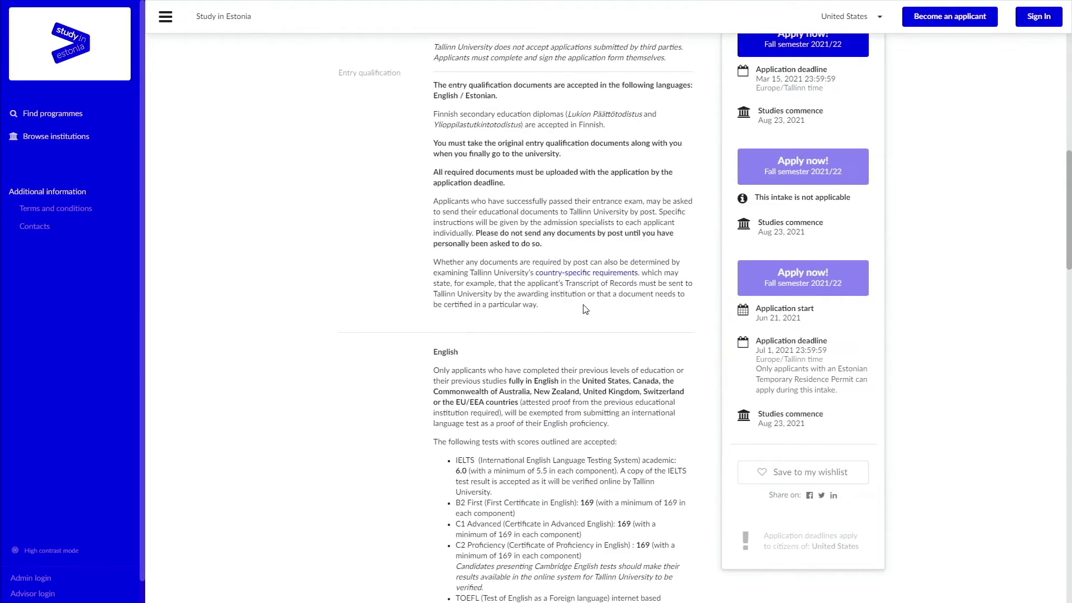
scroll(585, 309, down, 9)
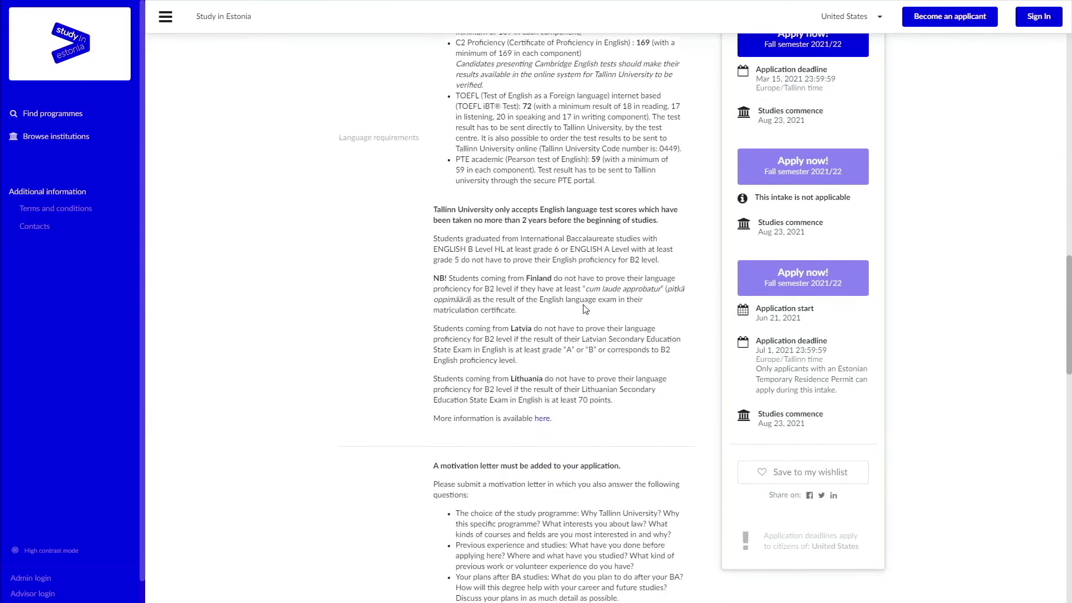
scroll(585, 310, down, 5)
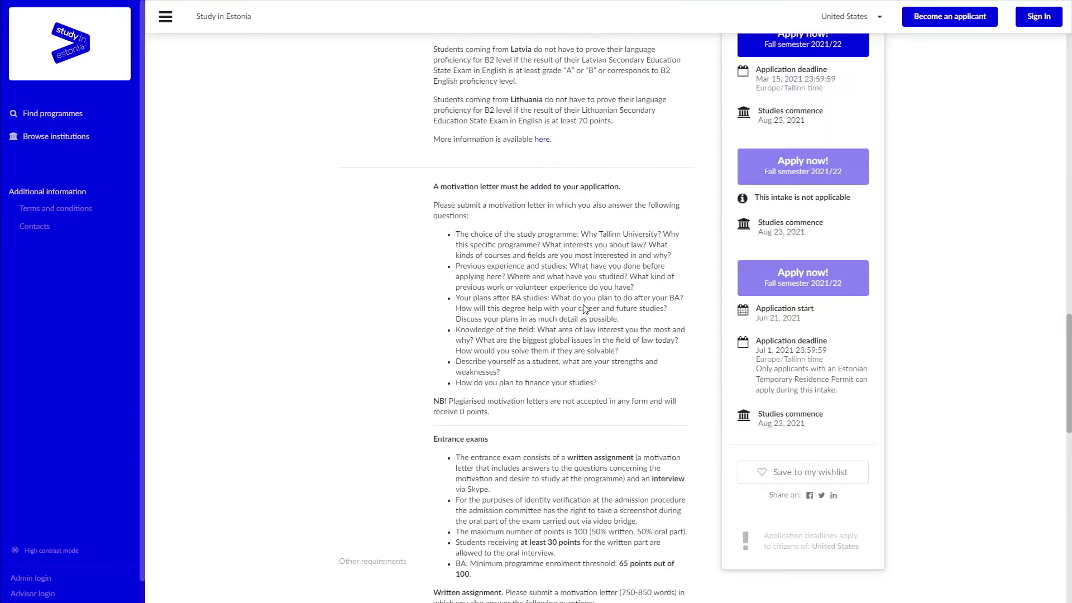
scroll(585, 309, down, 5)
scroll(584, 309, up, 10)
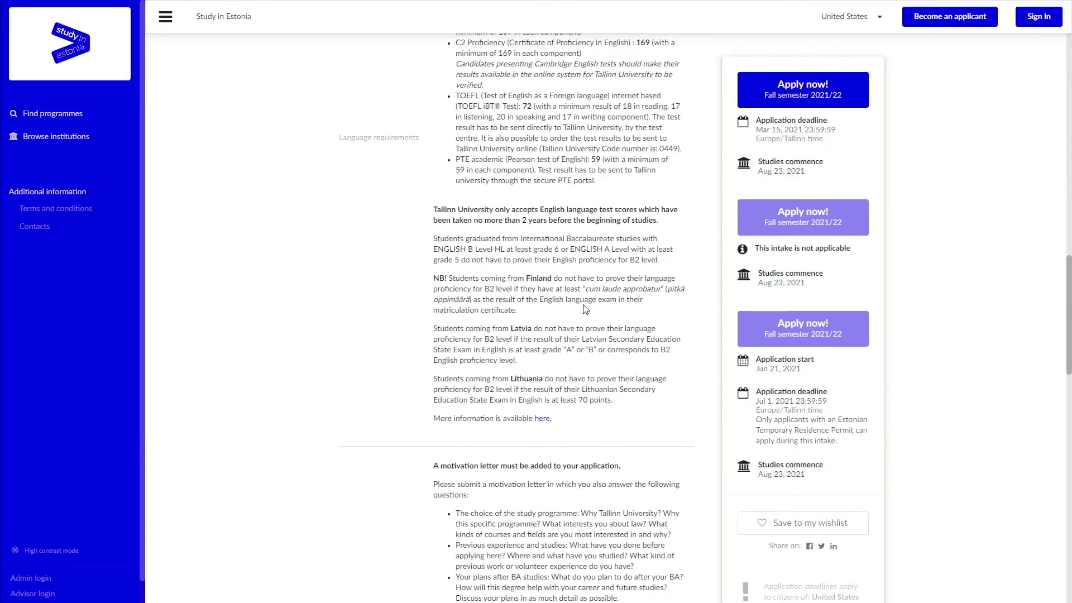
scroll(585, 309, up, 13)
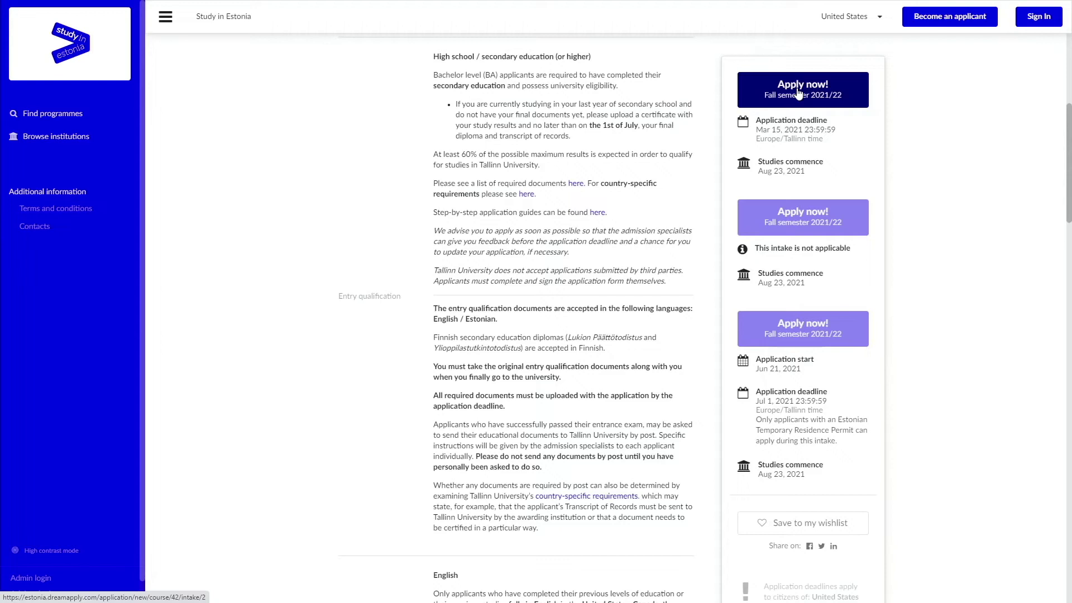
- Start a Fall semester 2021/22 BA Law application and paste the account access code
click(798, 94)
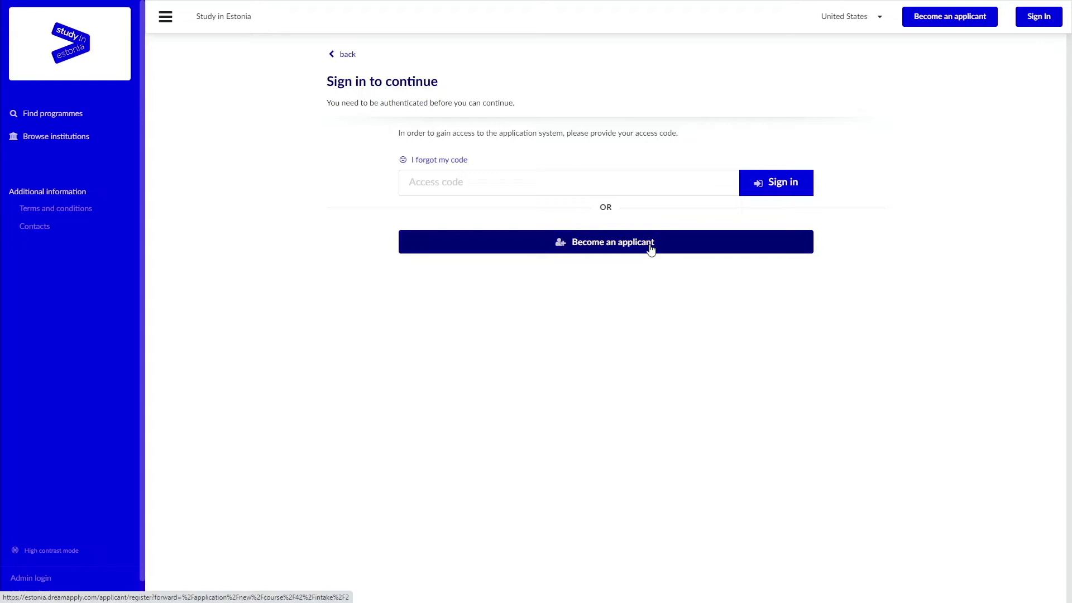
click(572, 175)
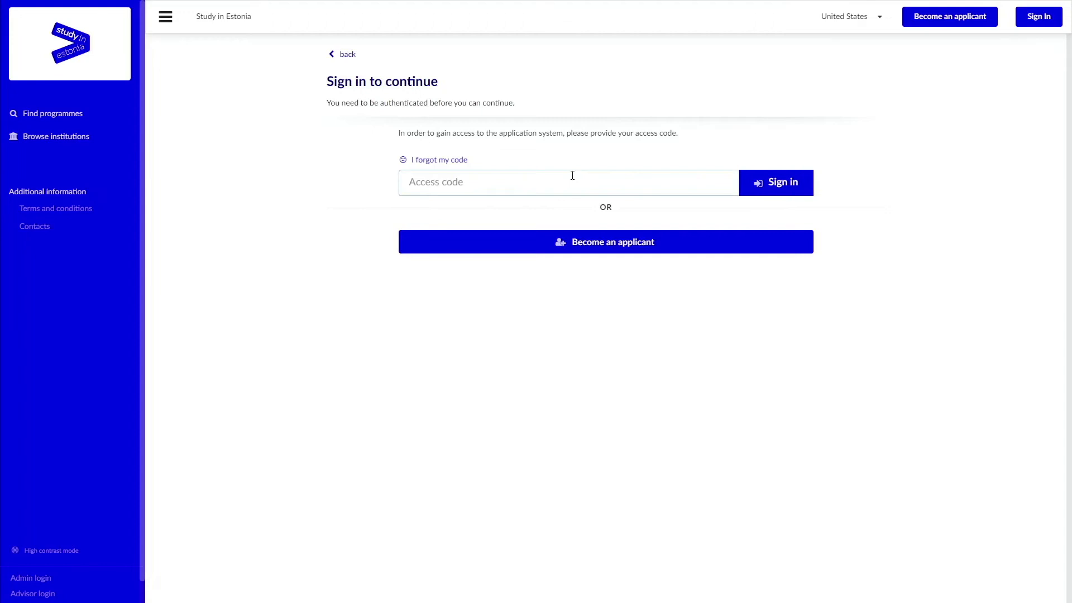
key(ctrl+v)
- Sign in with the access code to reach the application's Priorities page
click(781, 182)
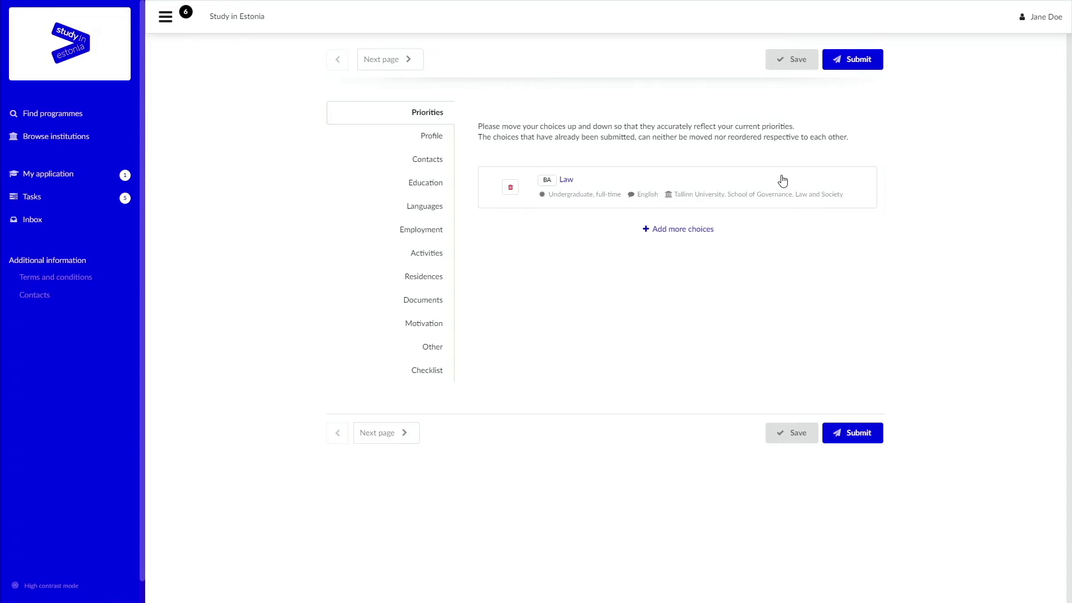
- Browse the Profile form, then move on to the still-empty Documents section
click(430, 137)
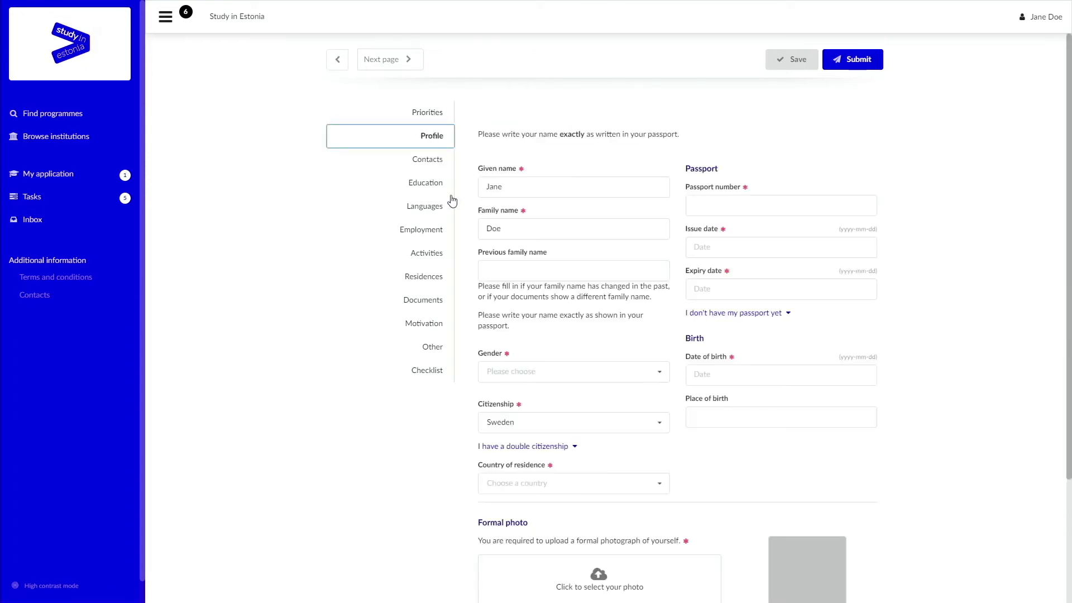
scroll(449, 199, down, 3)
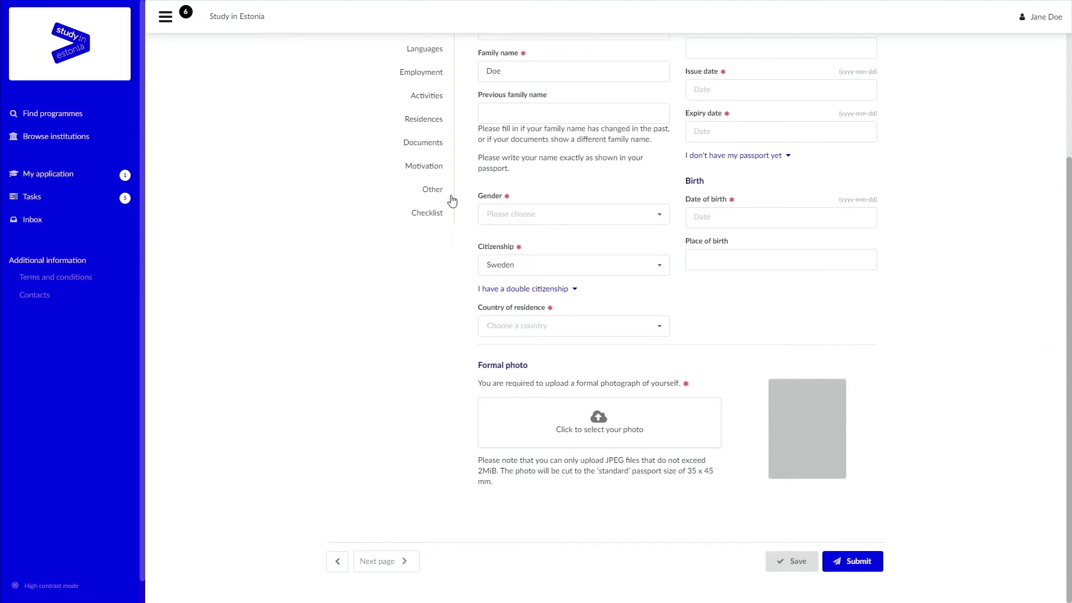
click(441, 143)
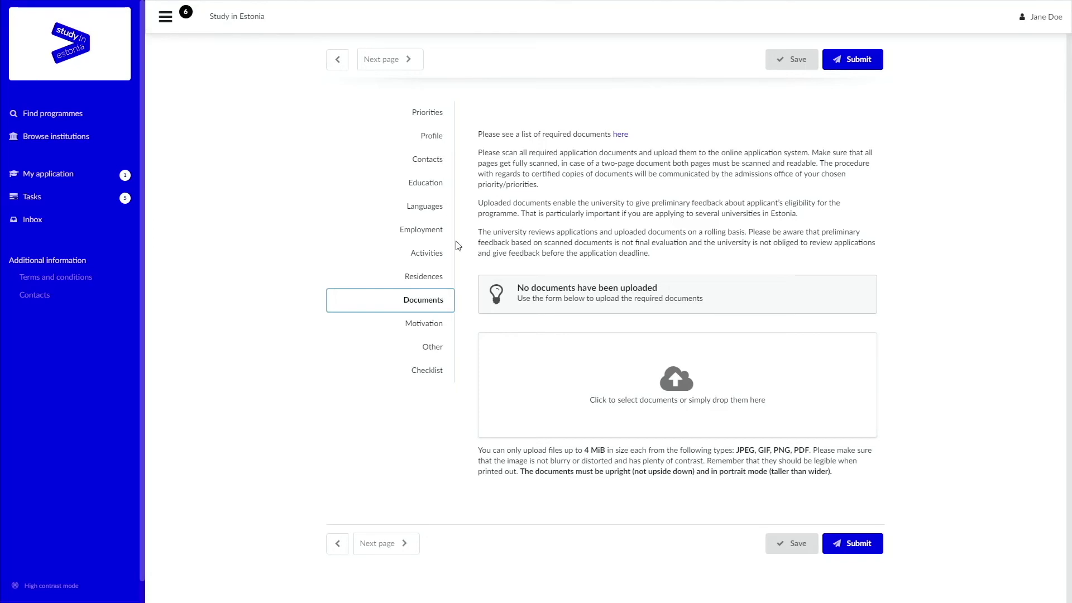
- Open the Checklist and attempt submission, revealing the unpaid fee and four pending items
click(441, 379)
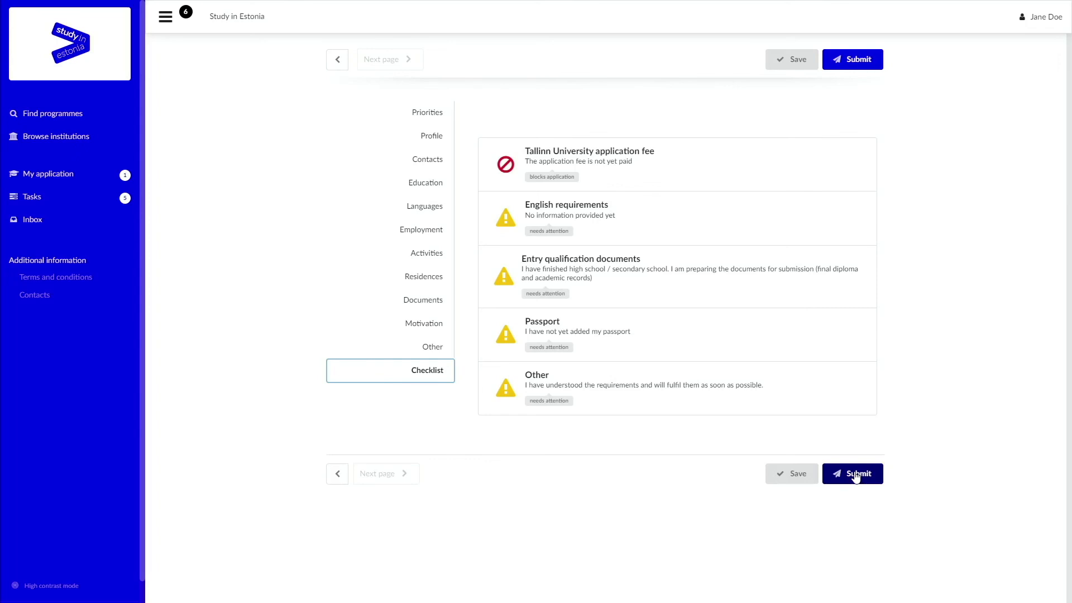
click(856, 475)
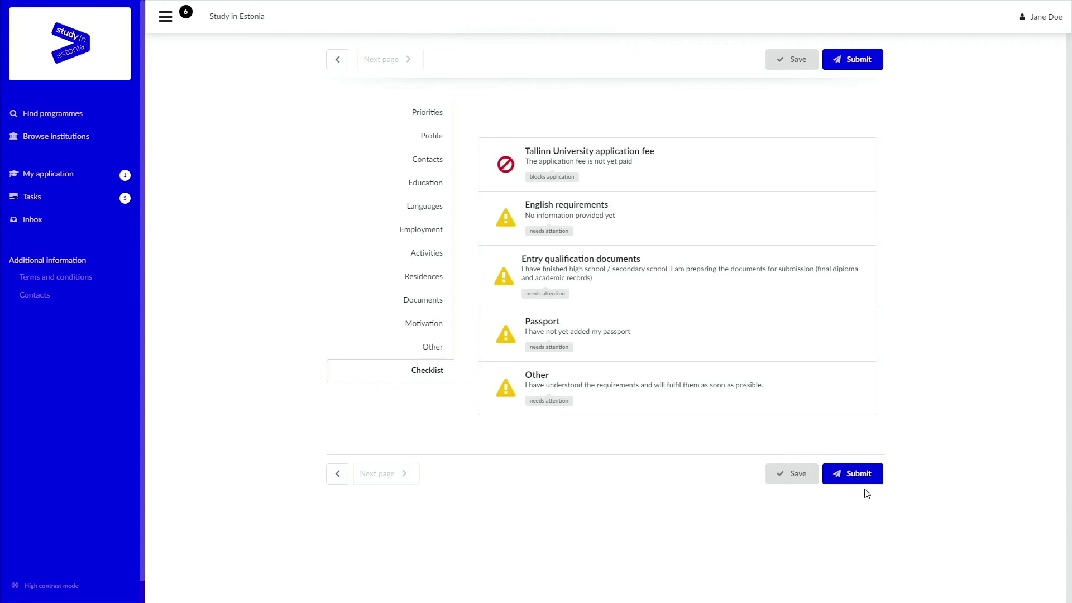
- Open the Inbox from the left sidebar, which shows no messages
click(42, 222)
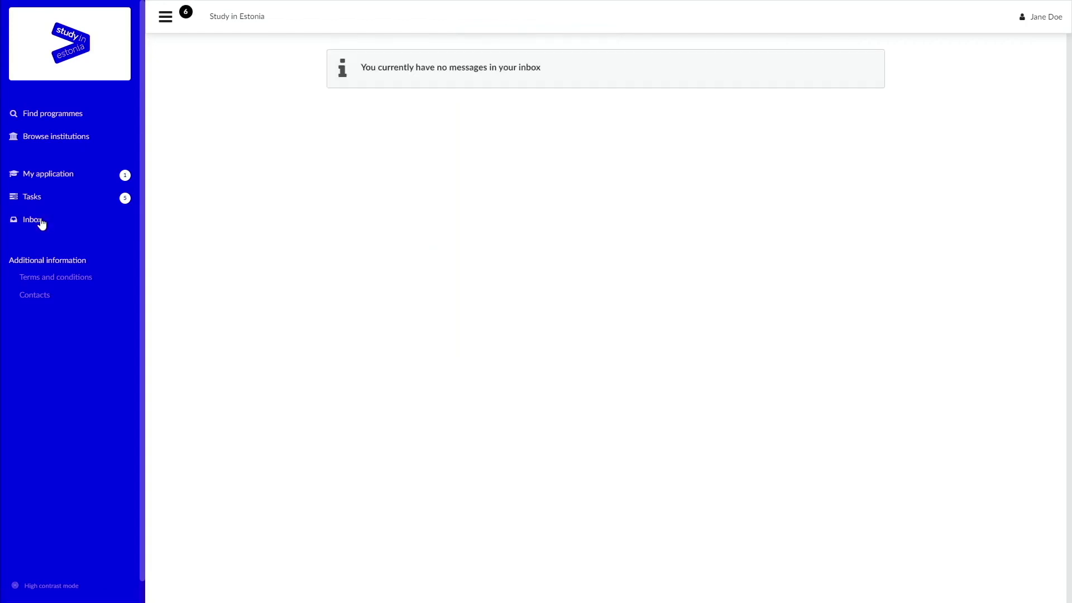